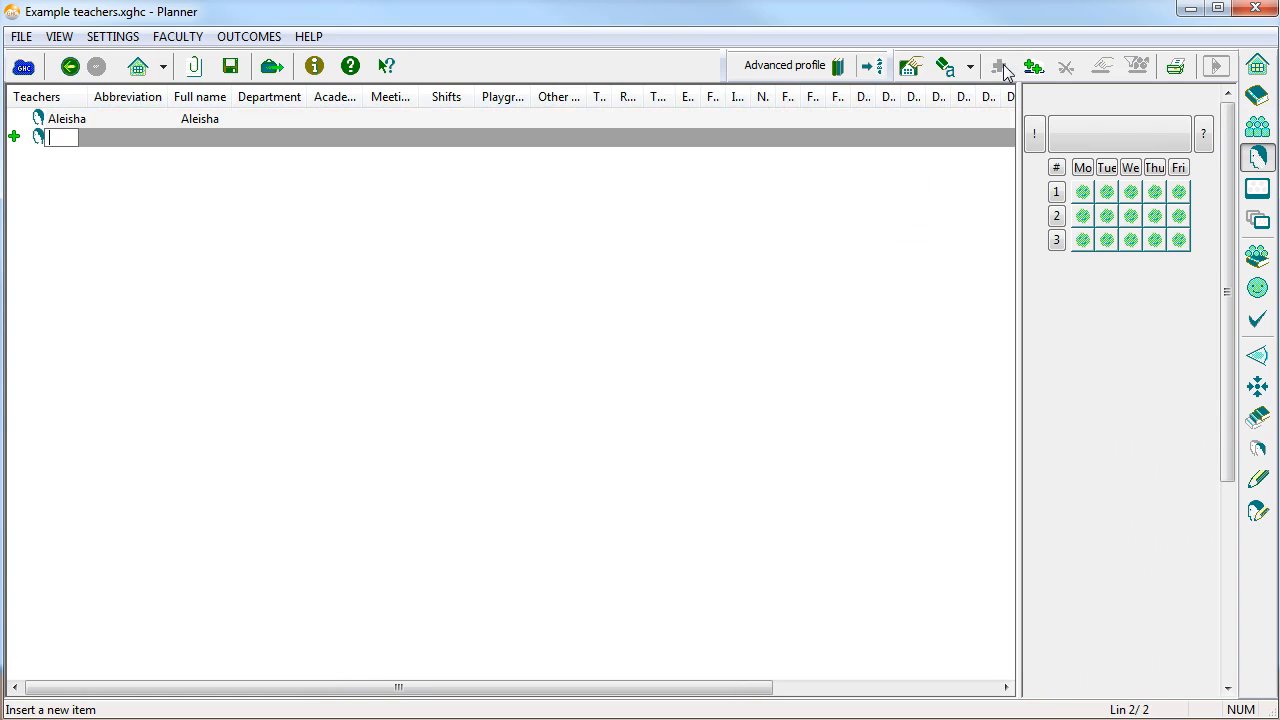
- Add the second and third teachers to the teacher list, entering each teacher's first name as the identifier
{"action": "key", "text": "Return"}
{"action": "left_click", "coordinate": [1000, 67]}
{"action": "type", "text": "Alice"}
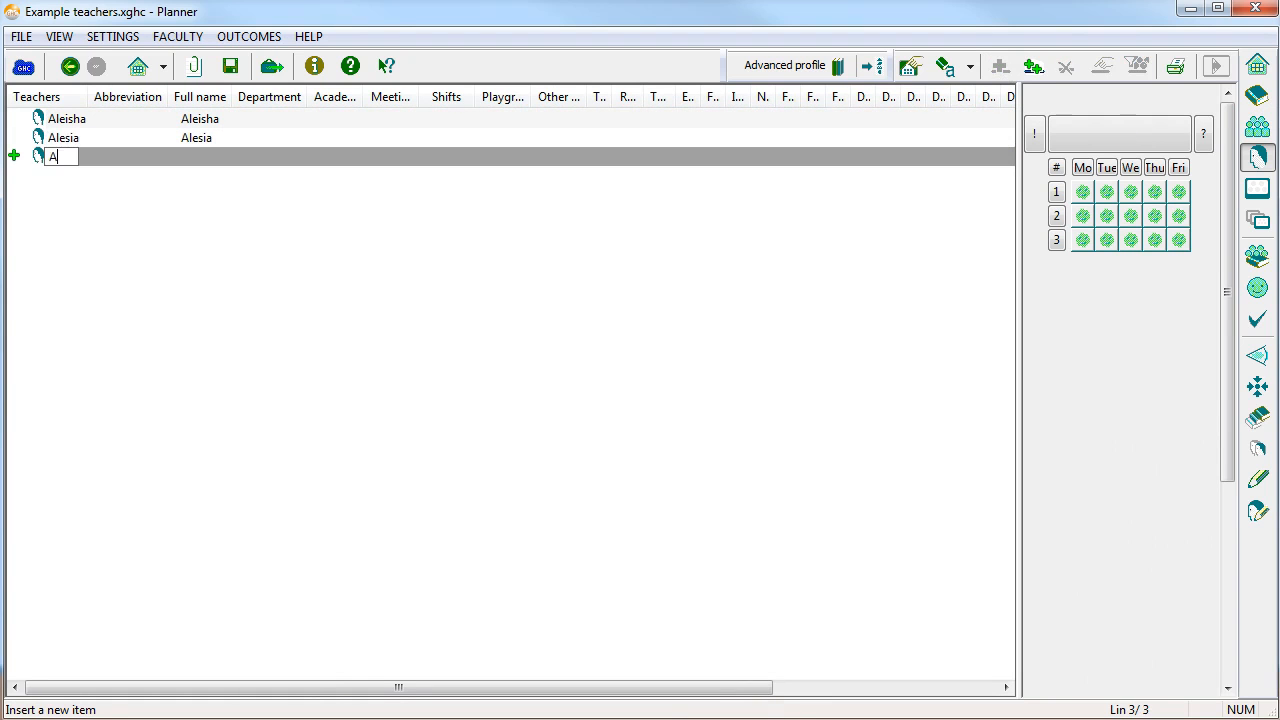
{"action": "key", "text": "Return"}
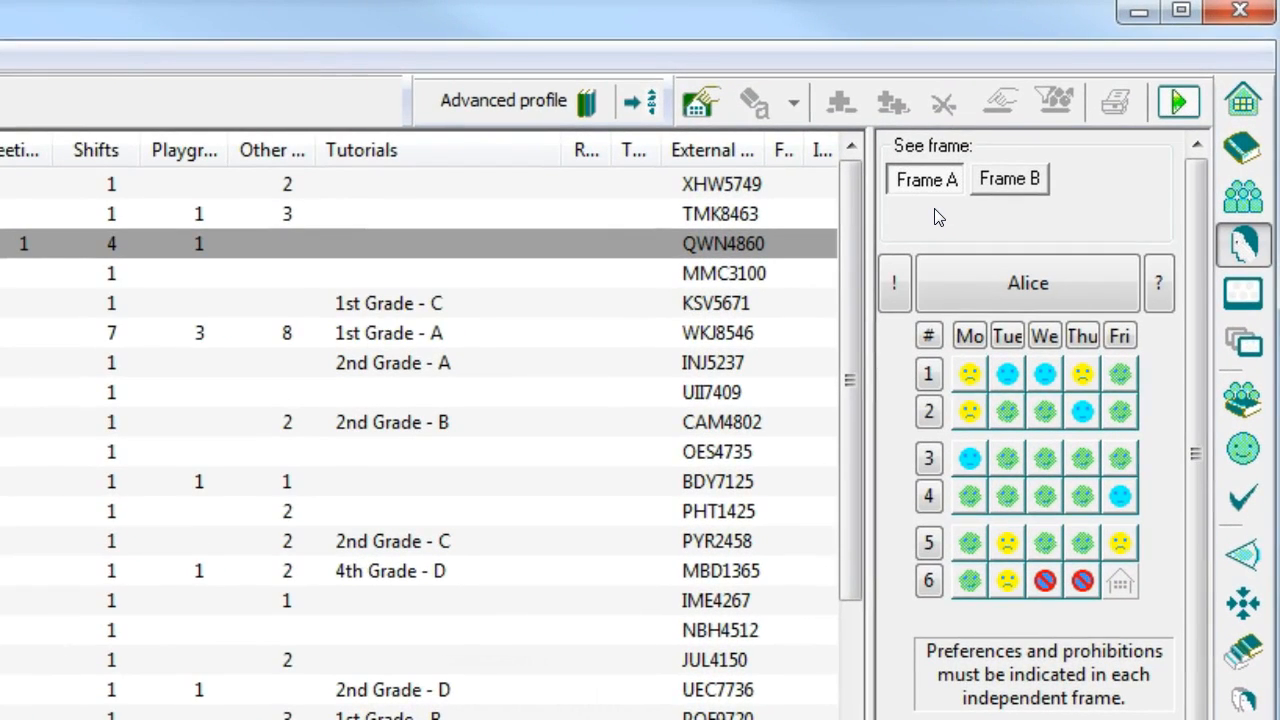
- Set Monday interval 6 in Frame A to Non-preferred 1 for the selected teacher, and open the template options
{"action": "left_click", "coordinate": [967, 582]}
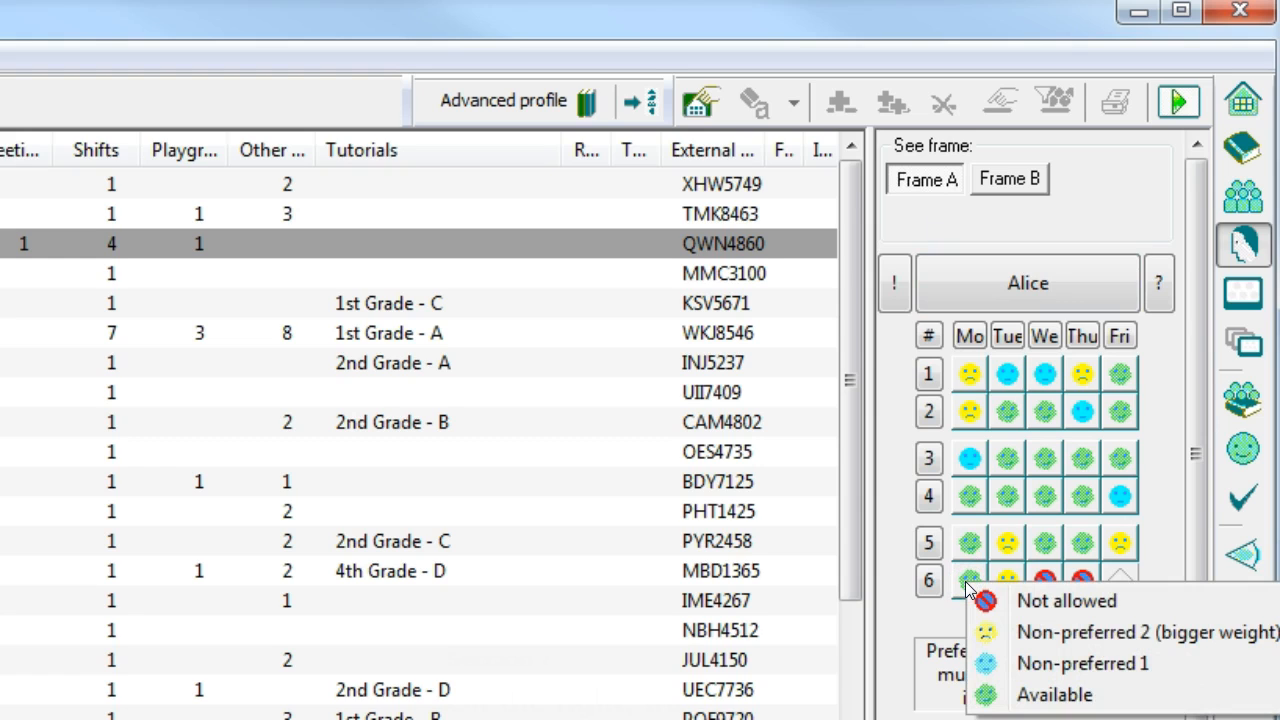
{"action": "left_click", "coordinate": [1026, 663]}
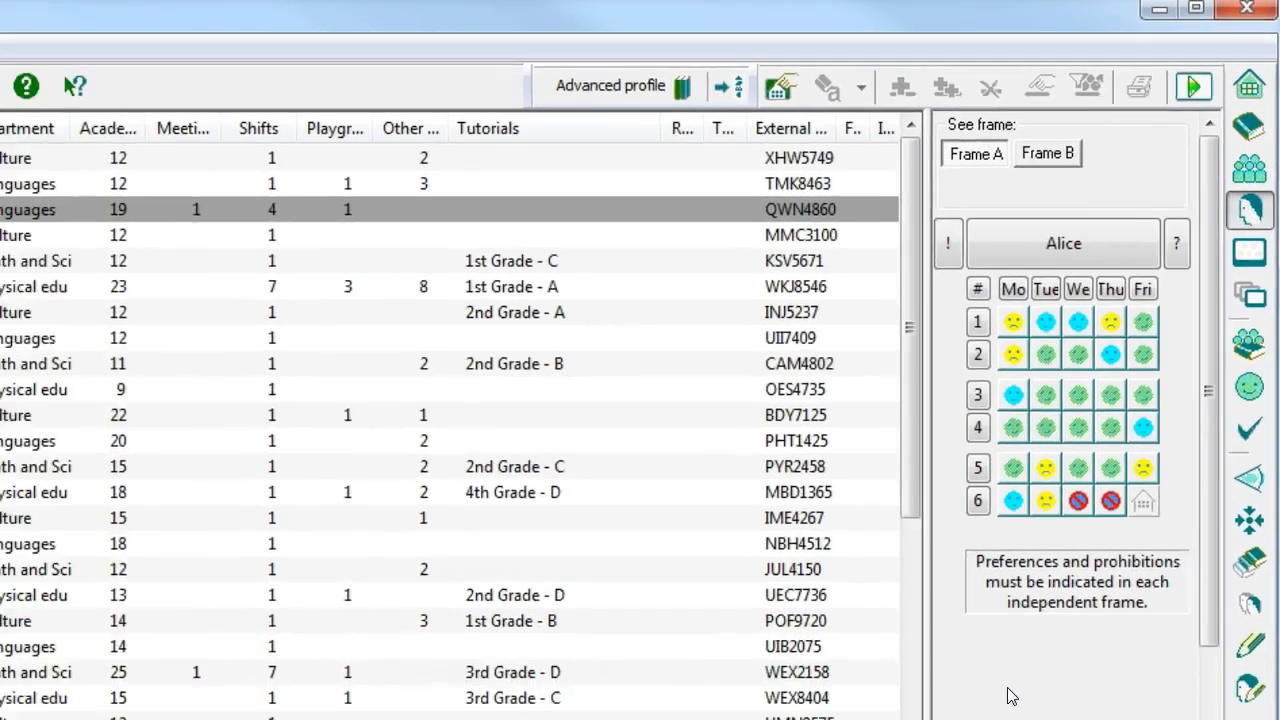
{"action": "right_click", "coordinate": [1030, 645]}
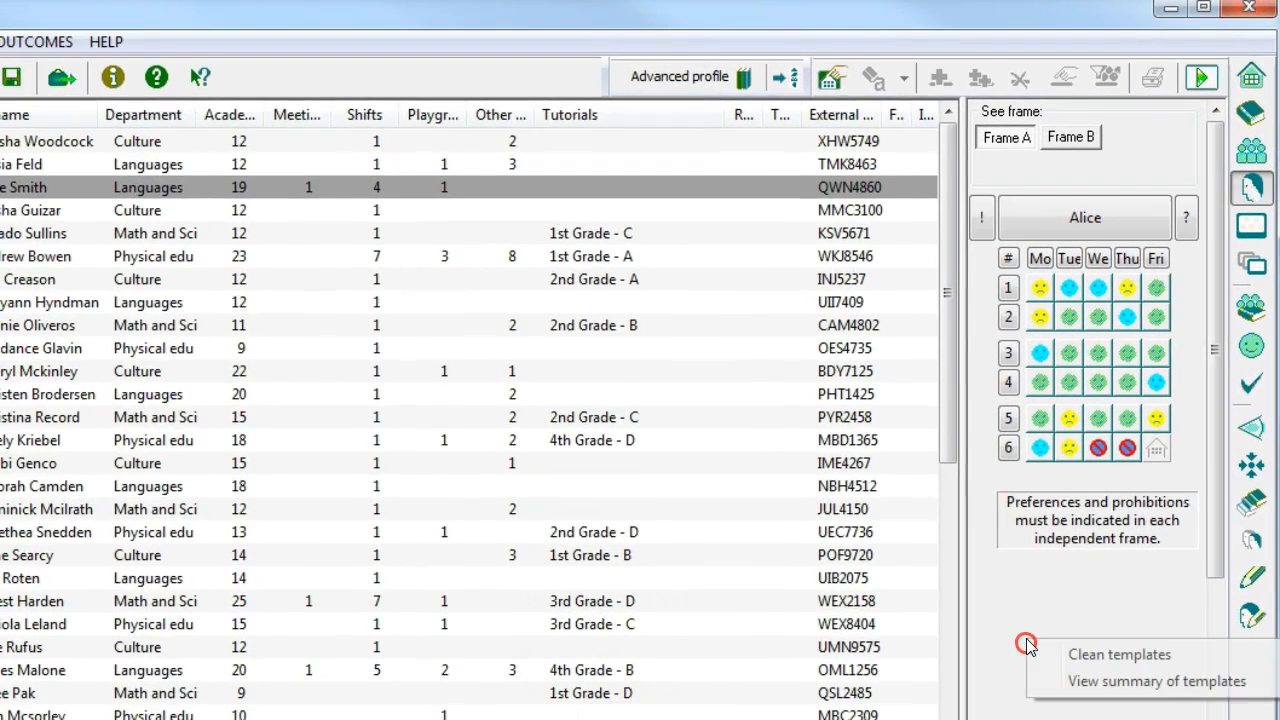
{"action": "left_click", "coordinate": [1092, 656]}
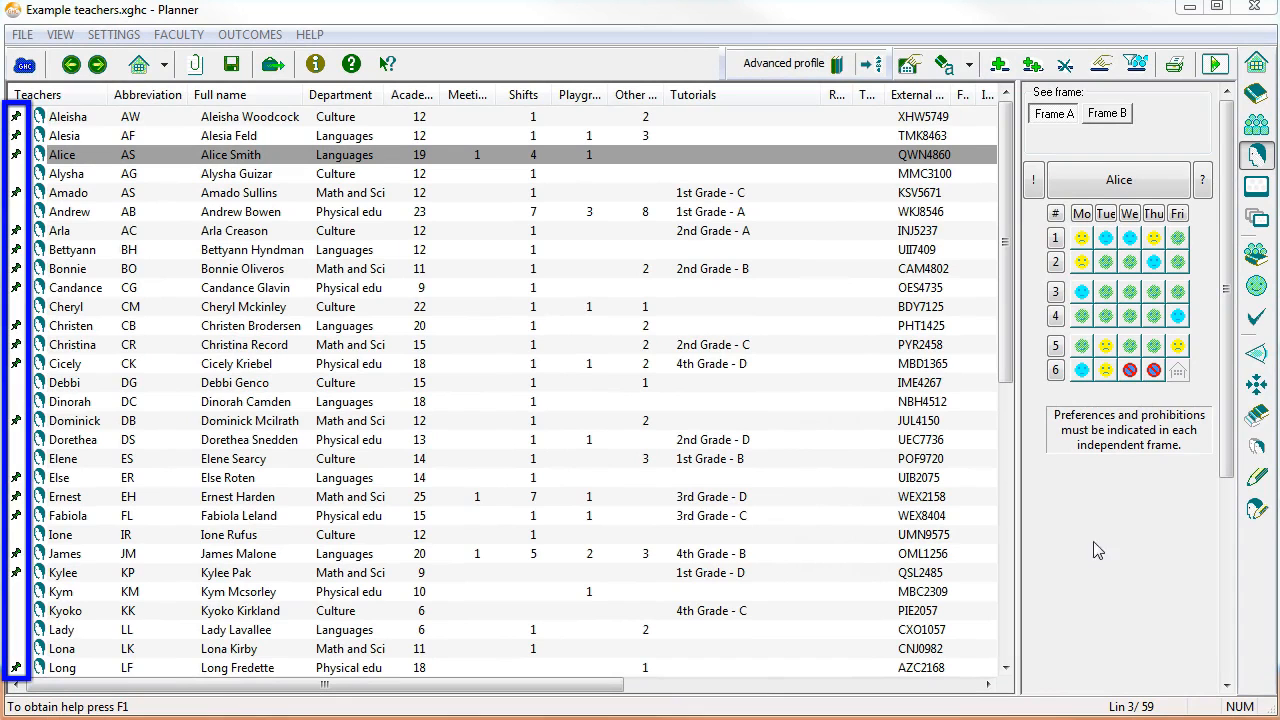
- In the third teacher's properties, require strictly at least 1 day with the first 2 intervals free
{"action": "double_click", "coordinate": [167, 155]}
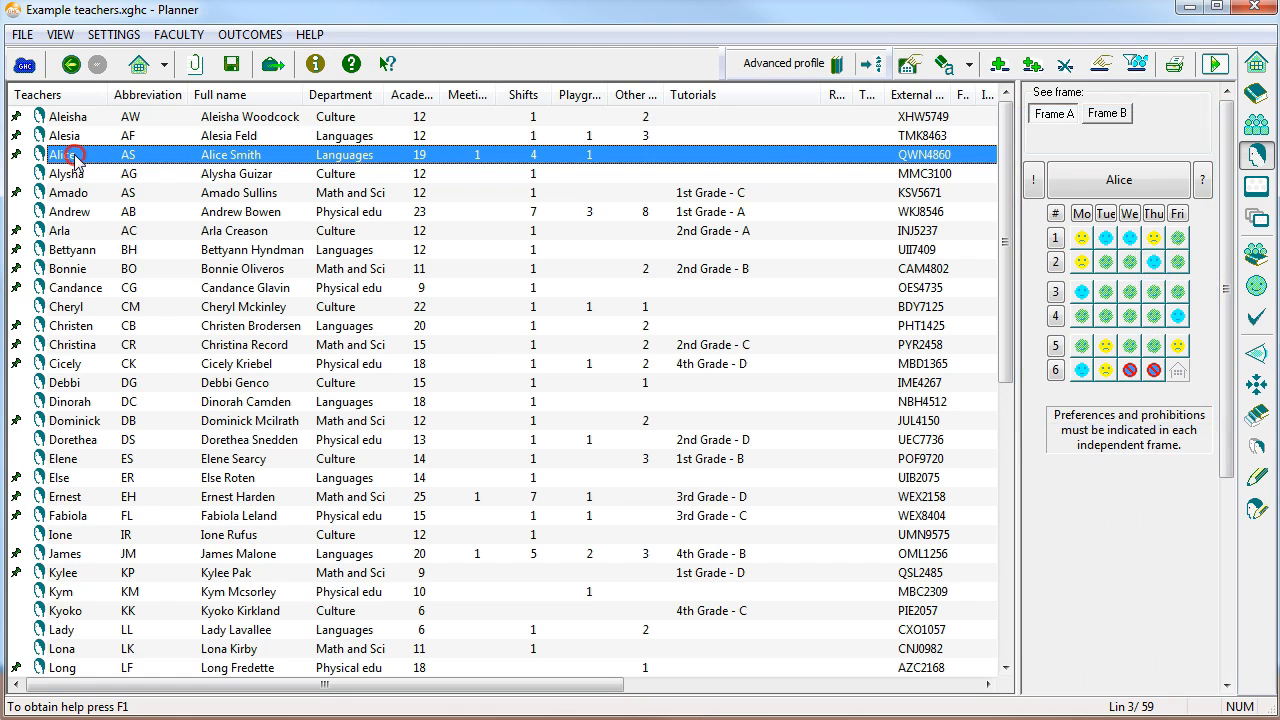
{"action": "right_click", "coordinate": [76, 158]}
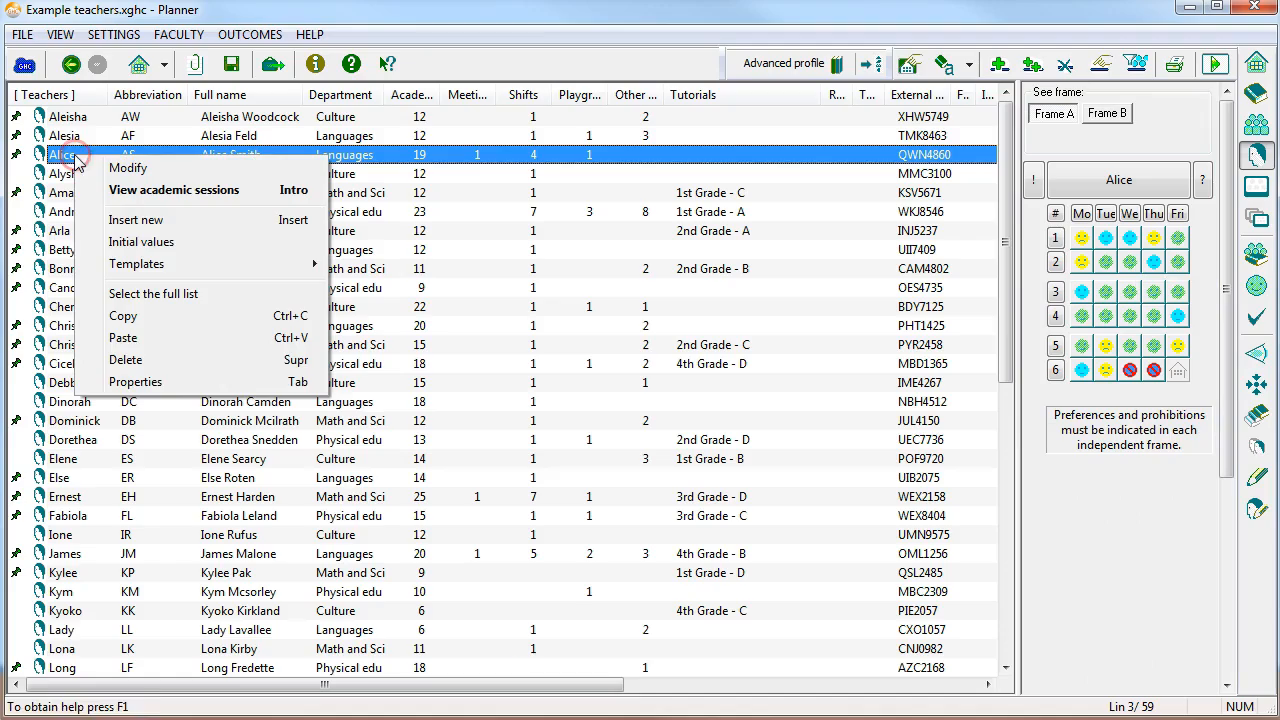
{"action": "left_click", "coordinate": [158, 384]}
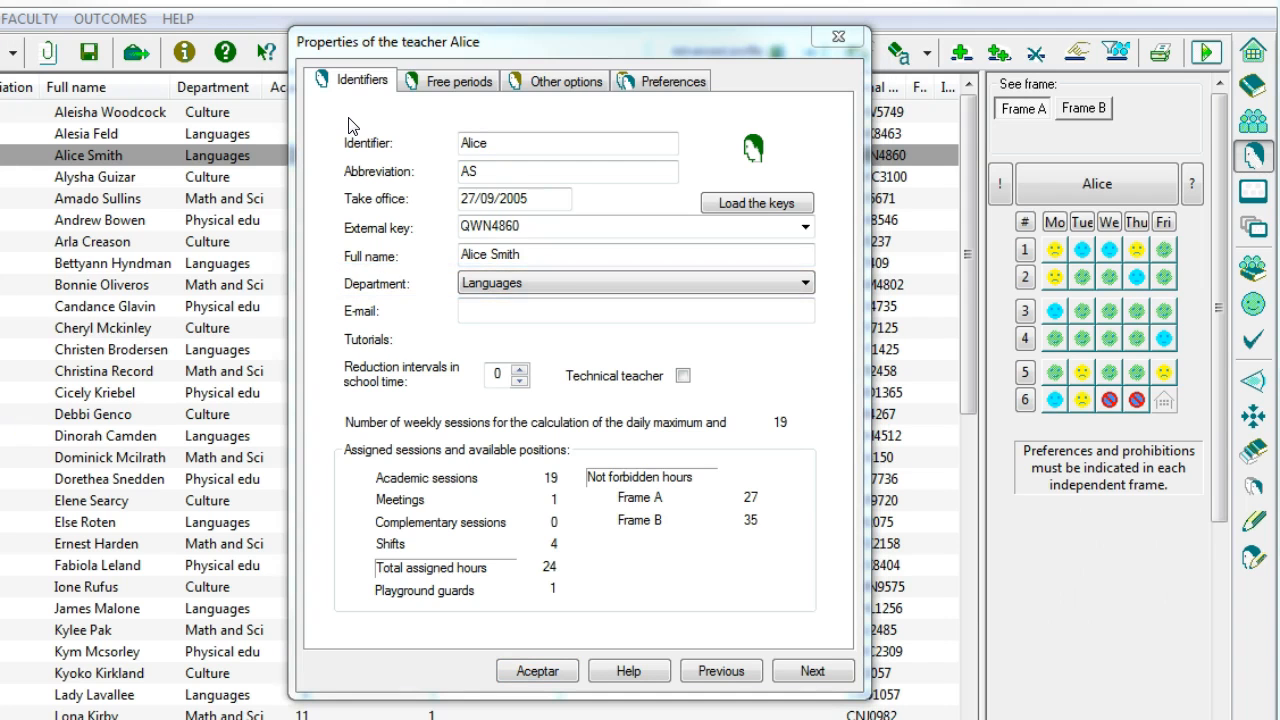
{"action": "left_click", "coordinate": [450, 84]}
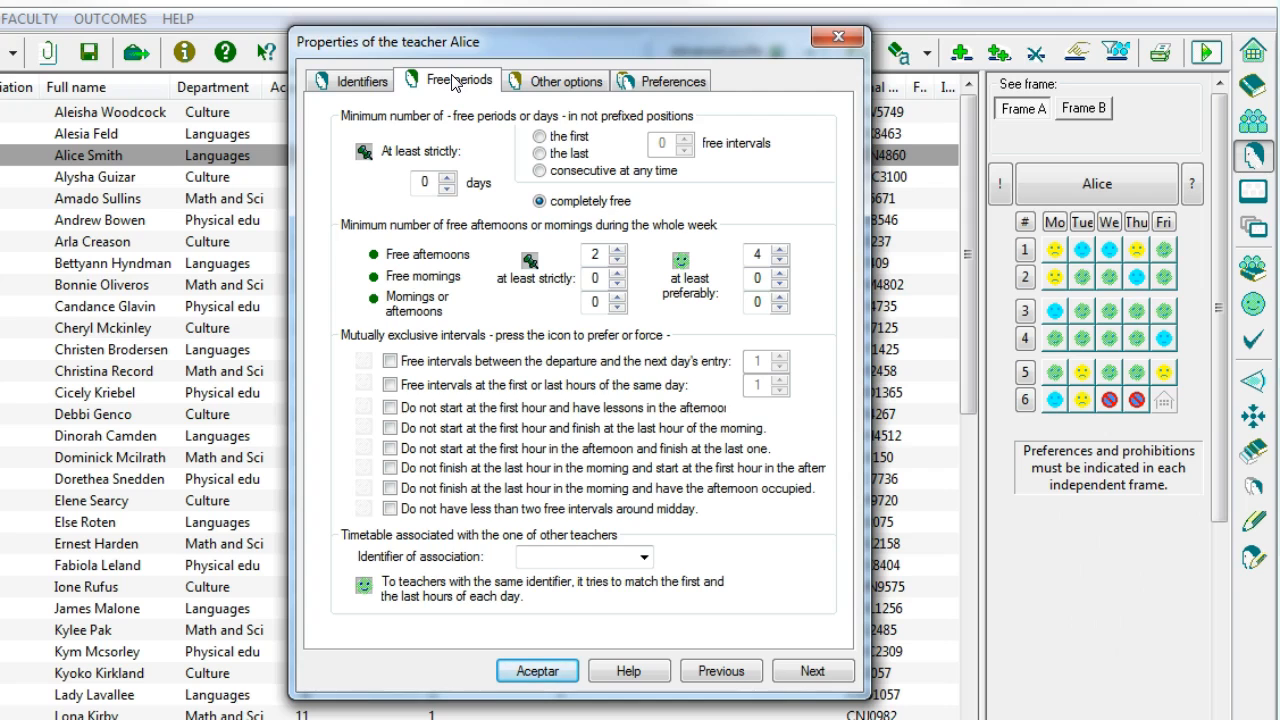
{"action": "left_click", "coordinate": [447, 179]}
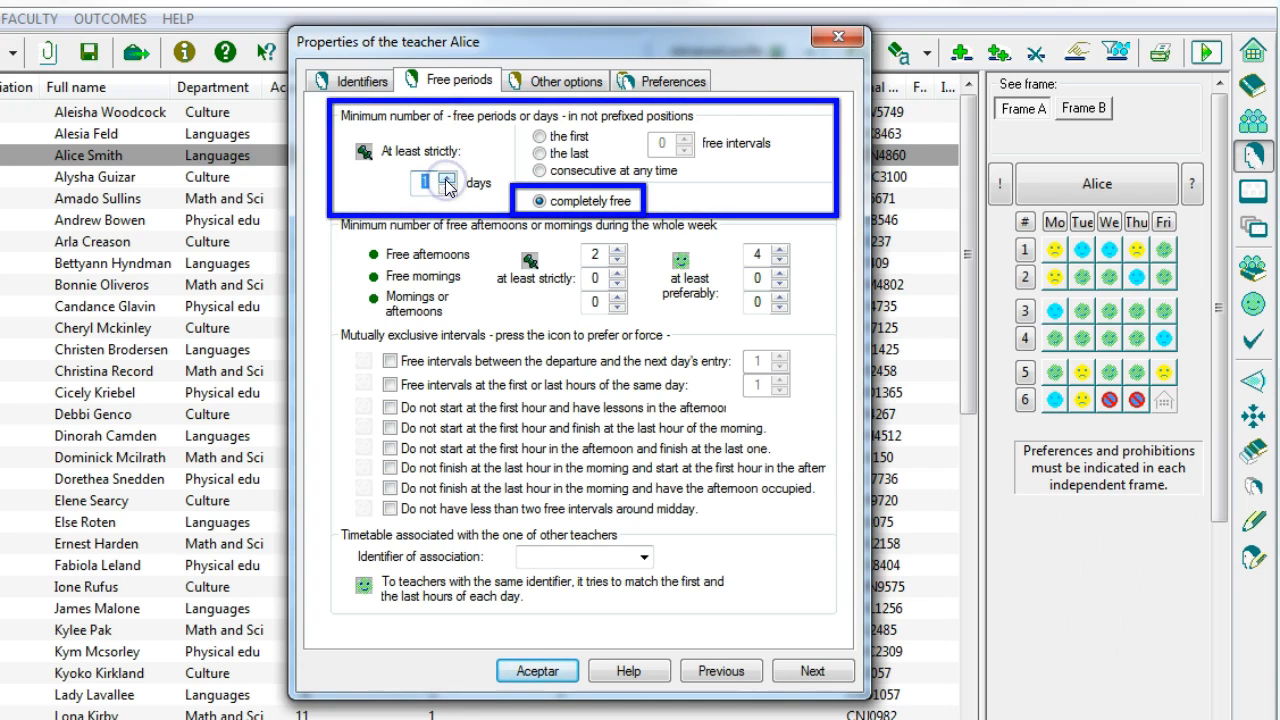
{"action": "left_click", "coordinate": [539, 136]}
{"action": "left_click", "coordinate": [686, 140]}
{"action": "left_click", "coordinate": [686, 140]}
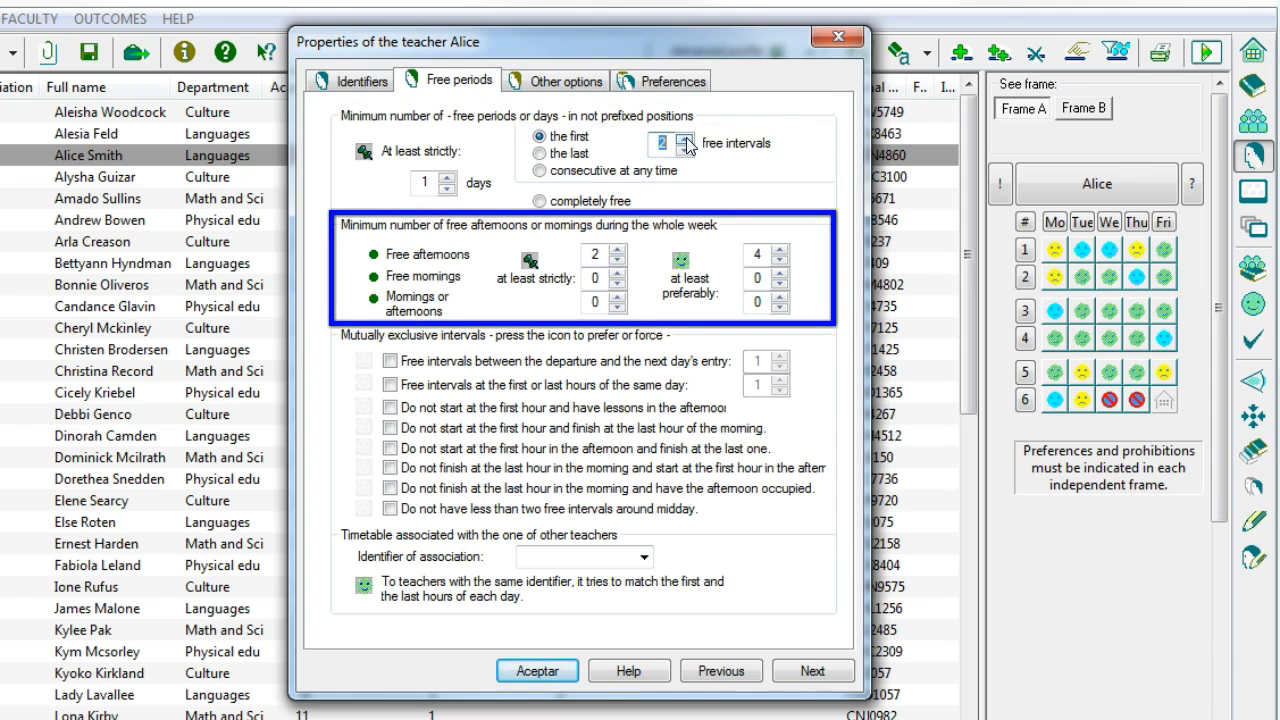
- Set the teacher's weekly free mornings to at least 1 strictly and at least 2 preferably
{"action": "left_click", "coordinate": [617, 277]}
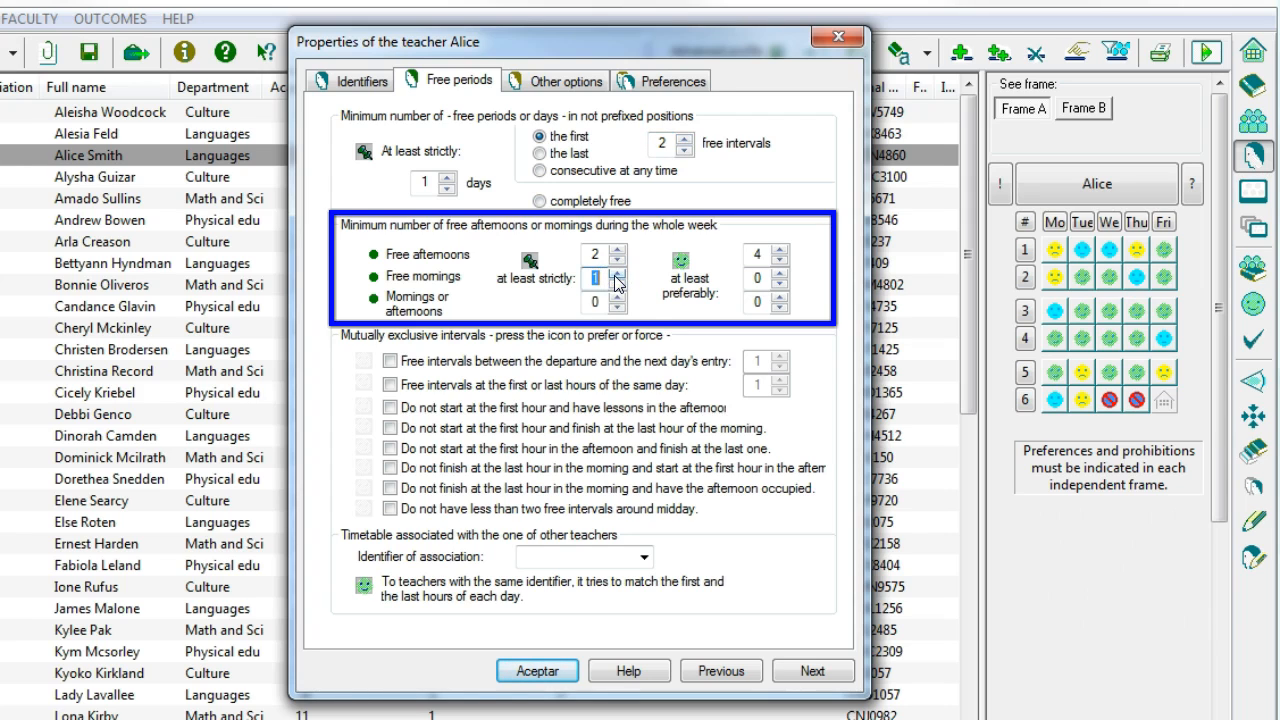
{"action": "left_click", "coordinate": [781, 273]}
{"action": "left_click", "coordinate": [781, 273]}
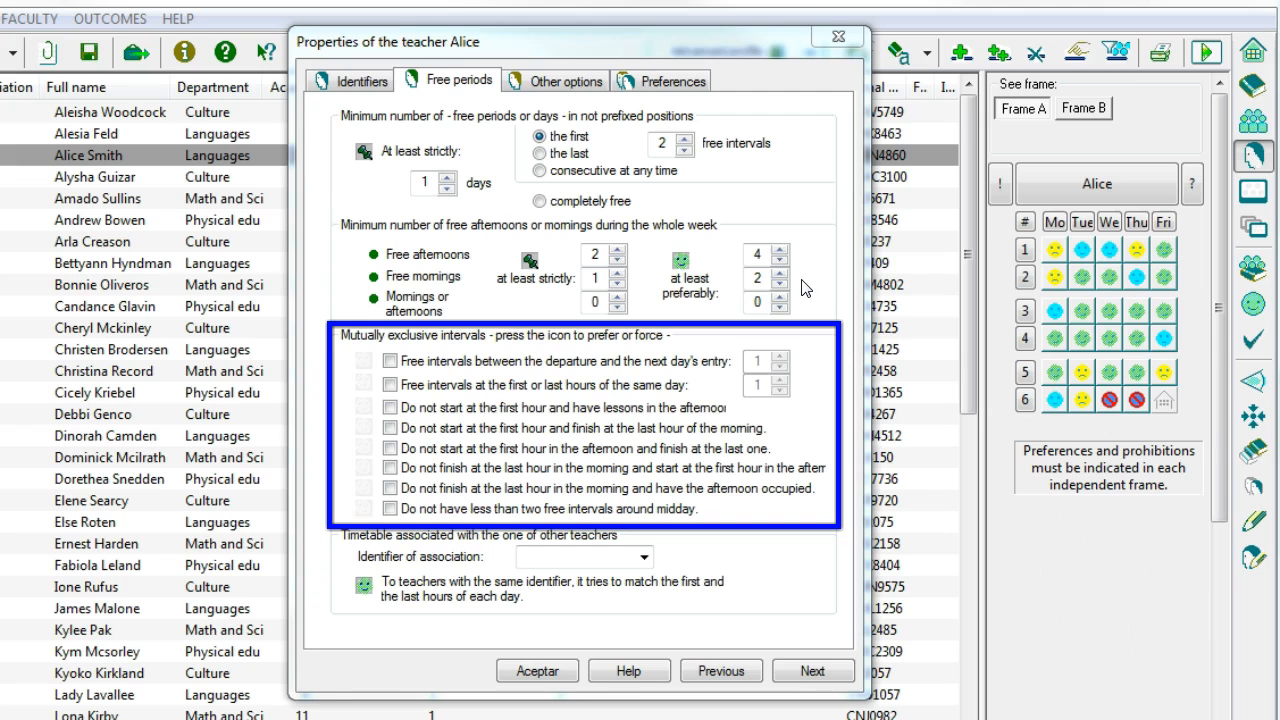
- Enable free intervals at the first or last hours, enforce at least two free intervals around midday as strict, and accept the properties
{"action": "left_click", "coordinate": [390, 386]}
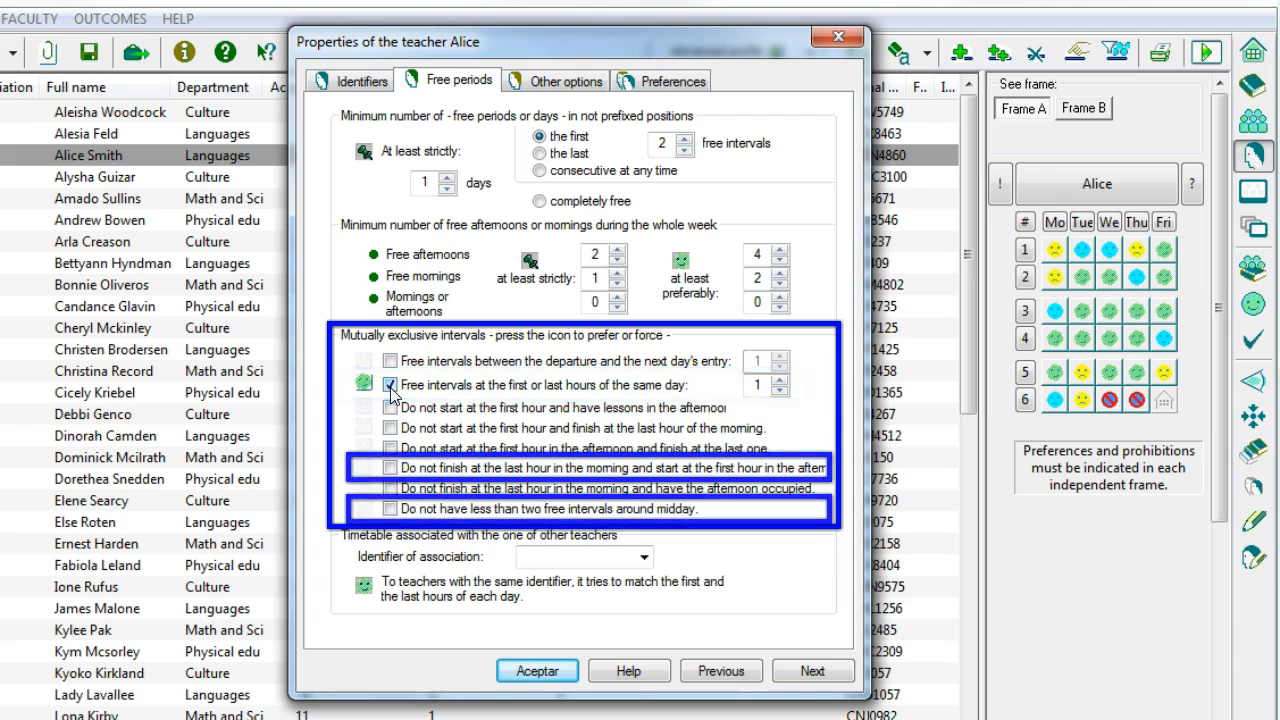
{"action": "left_click", "coordinate": [389, 510]}
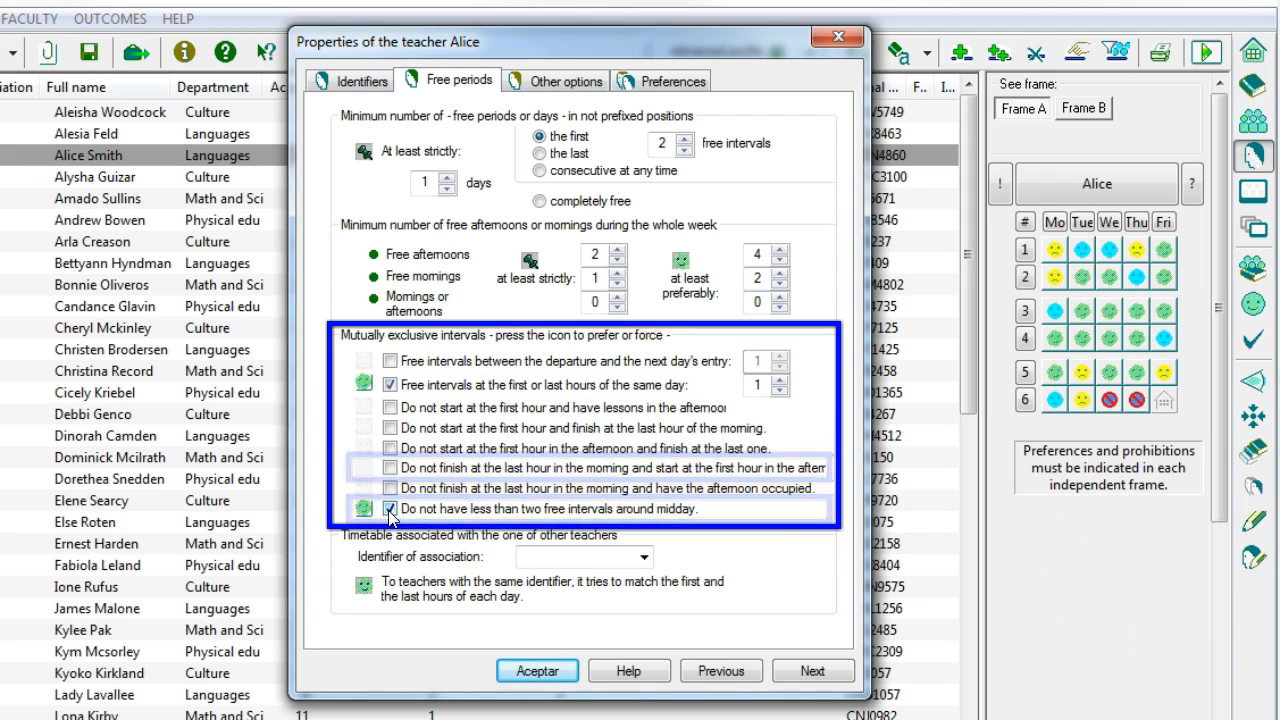
{"action": "left_click", "coordinate": [364, 511]}
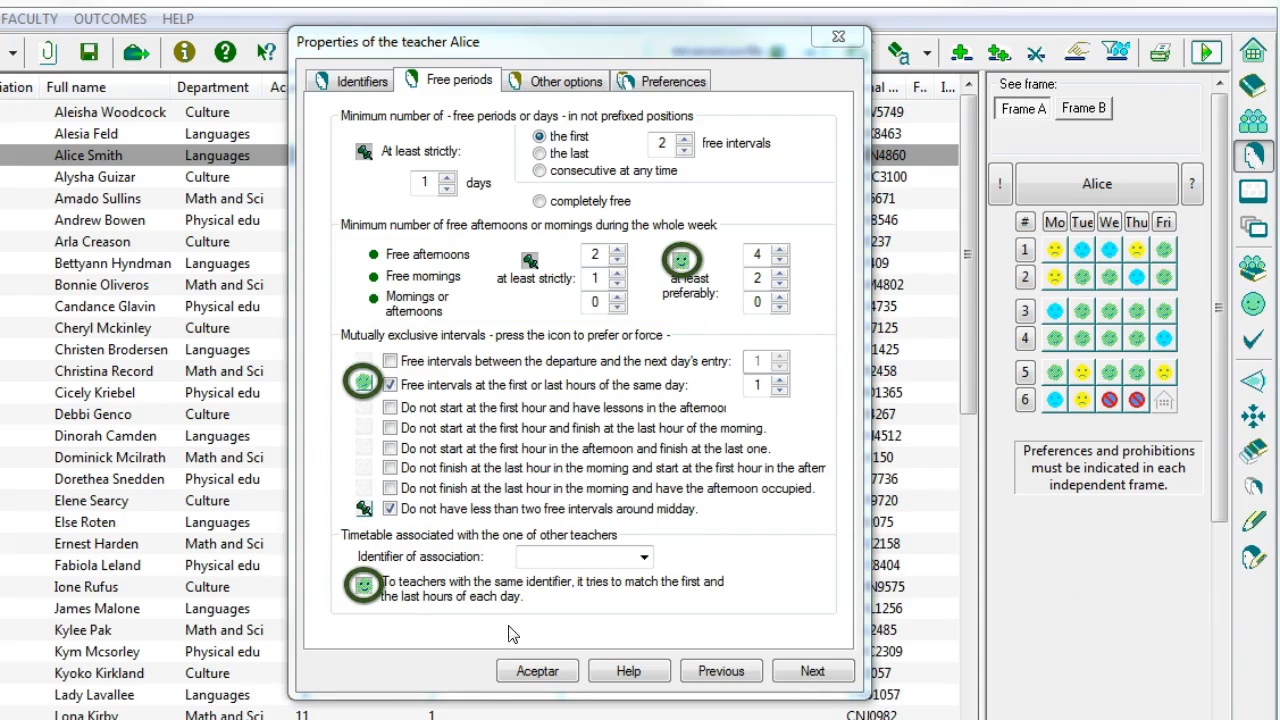
{"action": "left_click", "coordinate": [530, 672]}
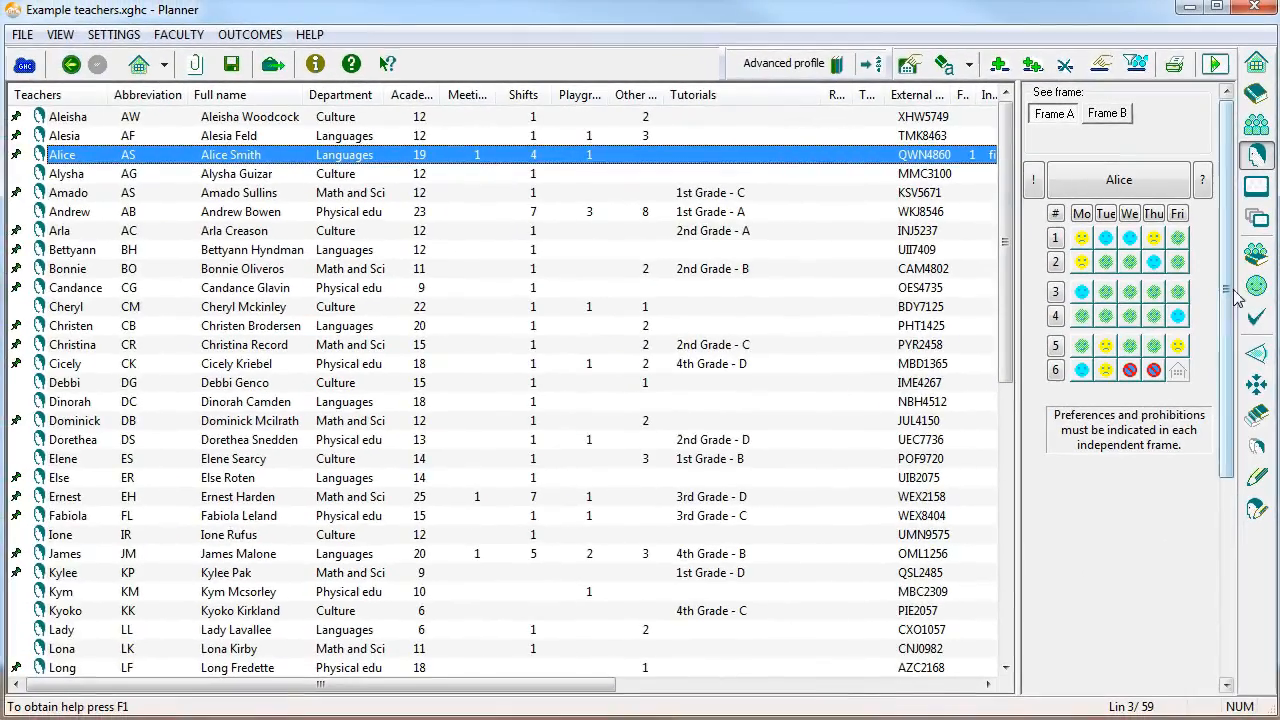
- Associate the timetables of the third and fourth teachers in the list by giving both the association identifier Chelsea
{"action": "left_click", "coordinate": [1257, 297]}
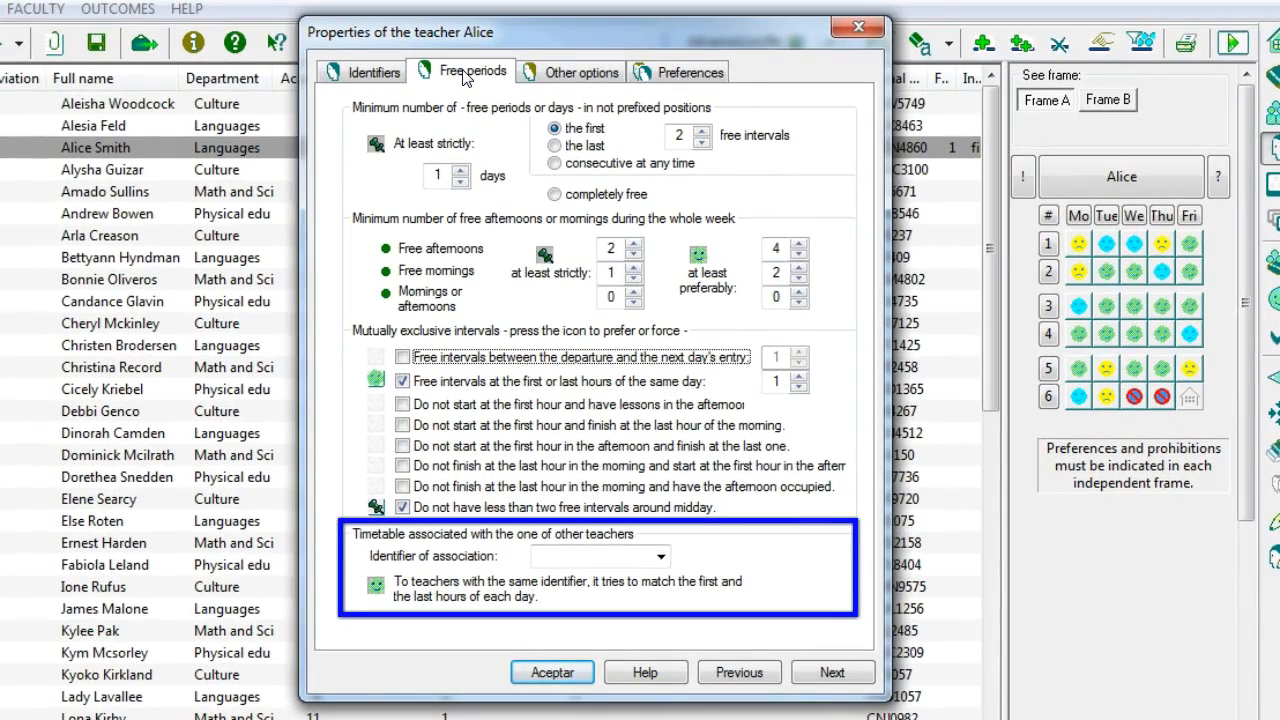
{"action": "left_click", "coordinate": [575, 557]}
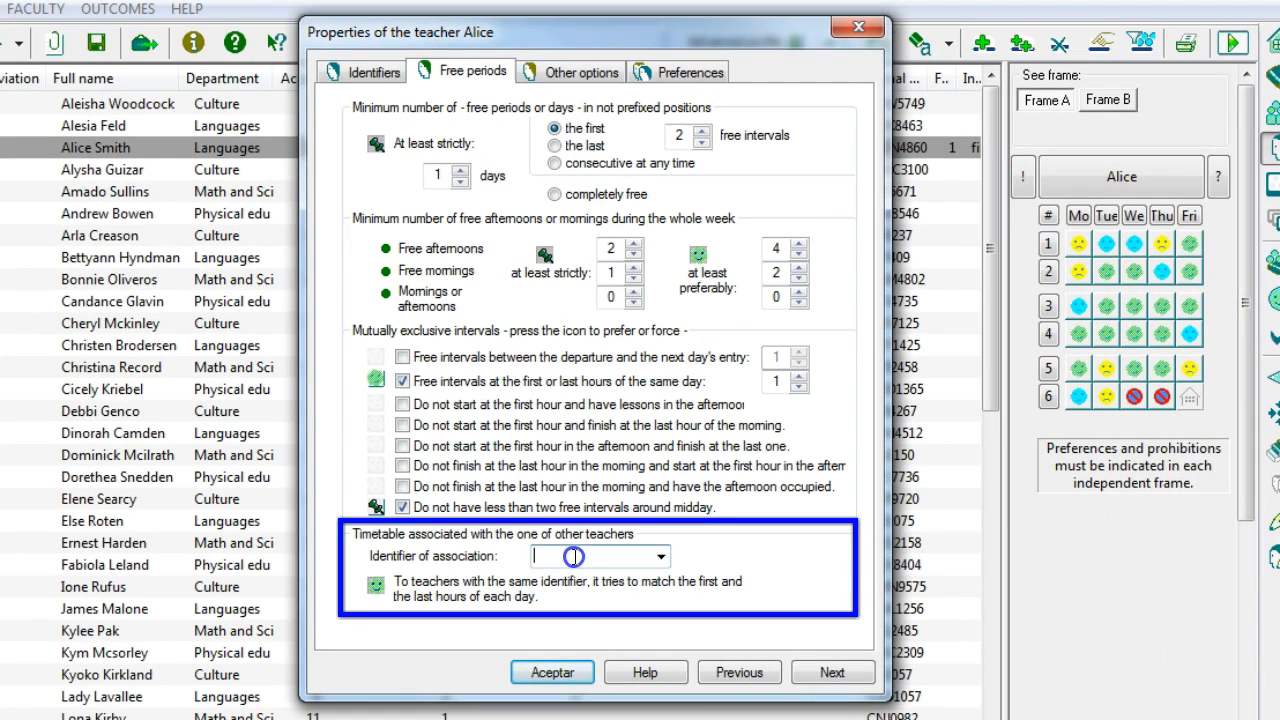
{"action": "type", "text": "Chelsea"}
{"action": "left_click", "coordinate": [801, 677]}
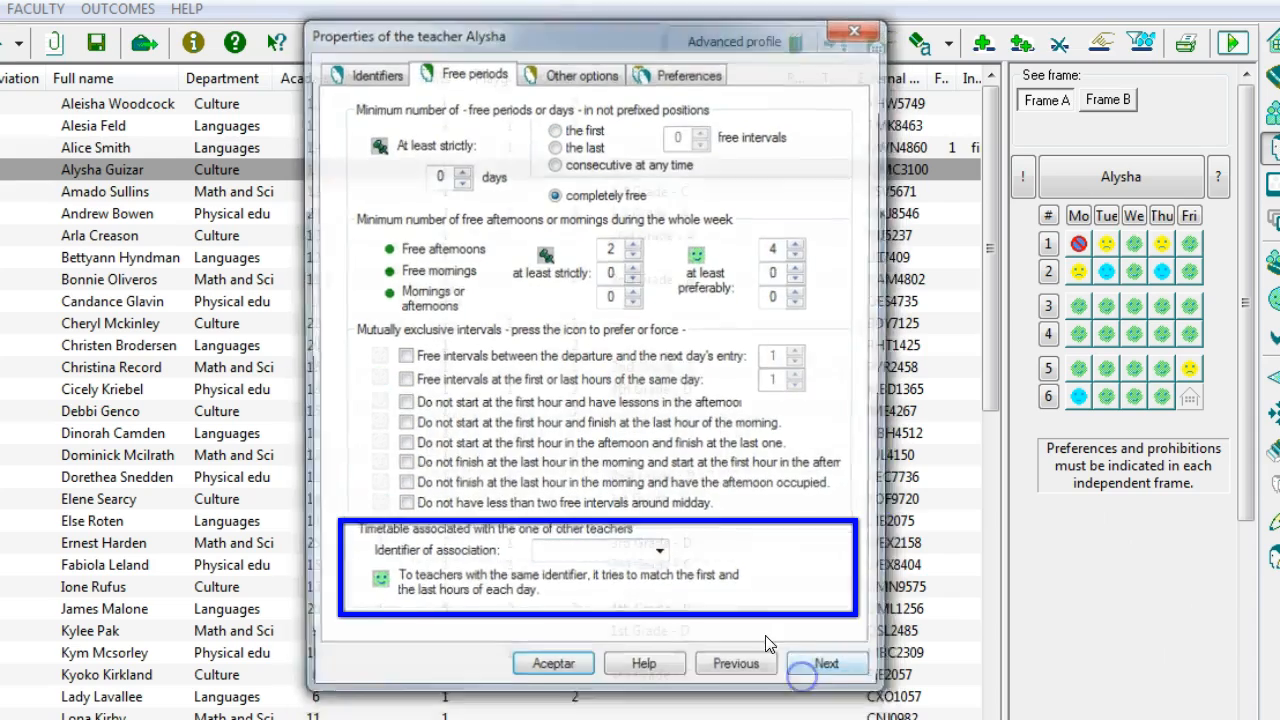
{"action": "left_click", "coordinate": [662, 558]}
{"action": "left_click", "coordinate": [580, 578]}
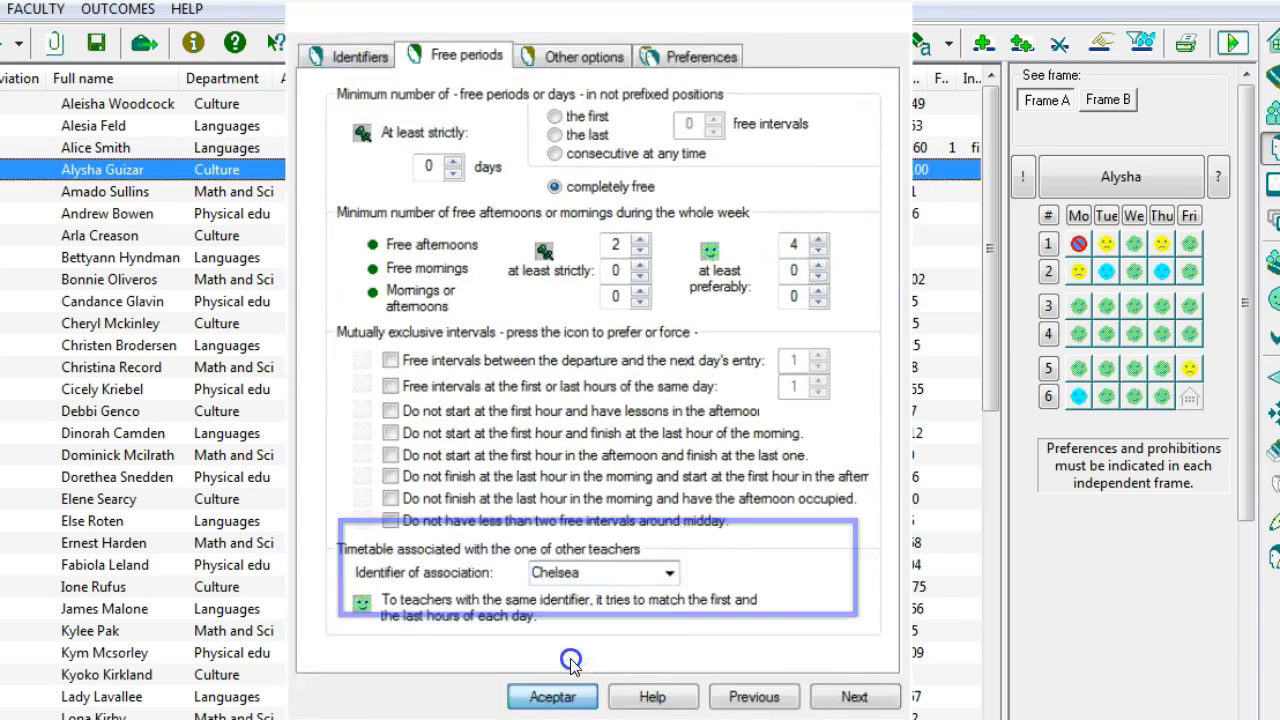
{"action": "left_click", "coordinate": [559, 696]}
{"action": "scroll", "coordinate": [490, 400], "scroll_direction": "right", "scroll_amount": 10}
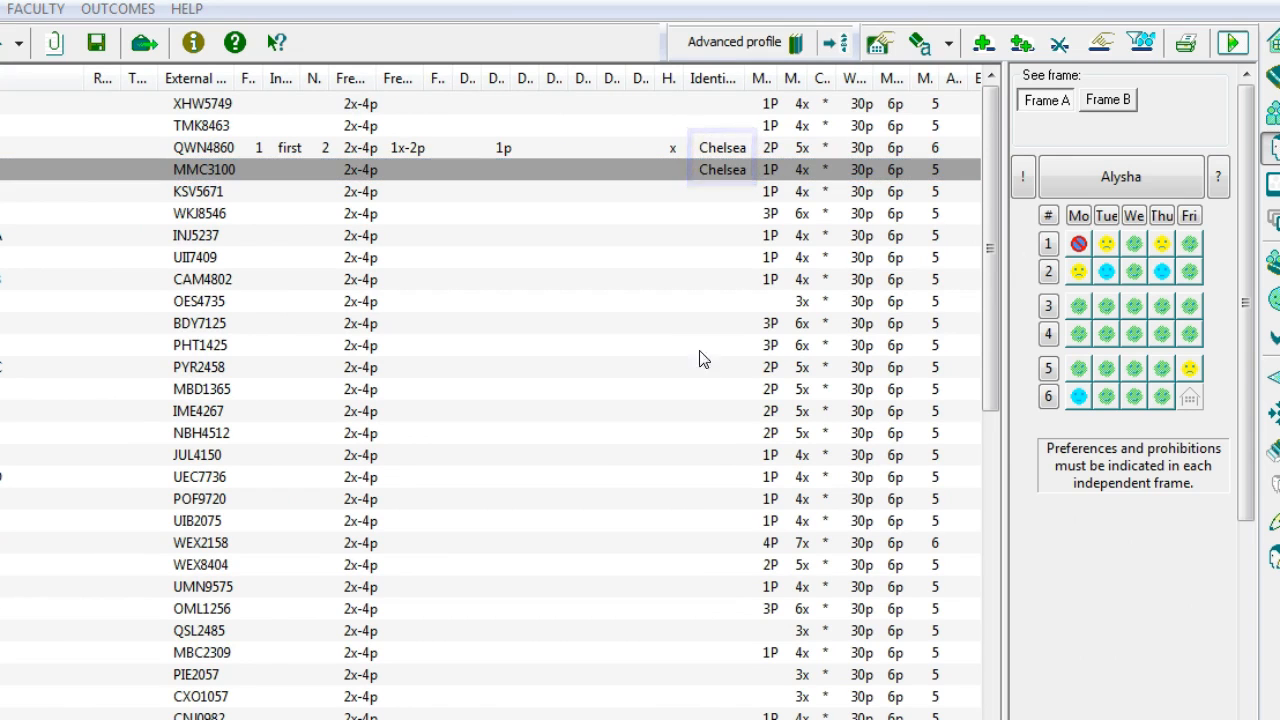
- Review the minimum and maximum daily academic interval options in the third teacher's properties
{"action": "right_click", "coordinate": [703, 149]}
{"action": "left_click", "coordinate": [768, 409]}
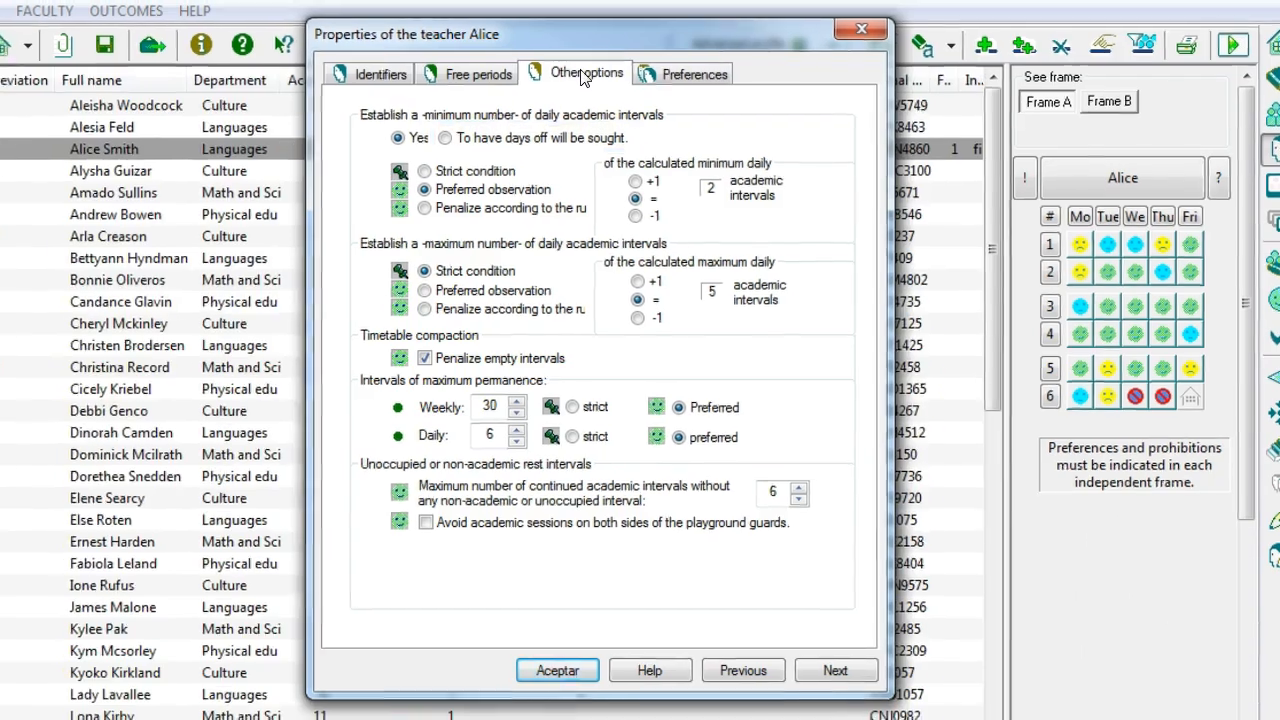
{"action": "key", "text": "Escape"}
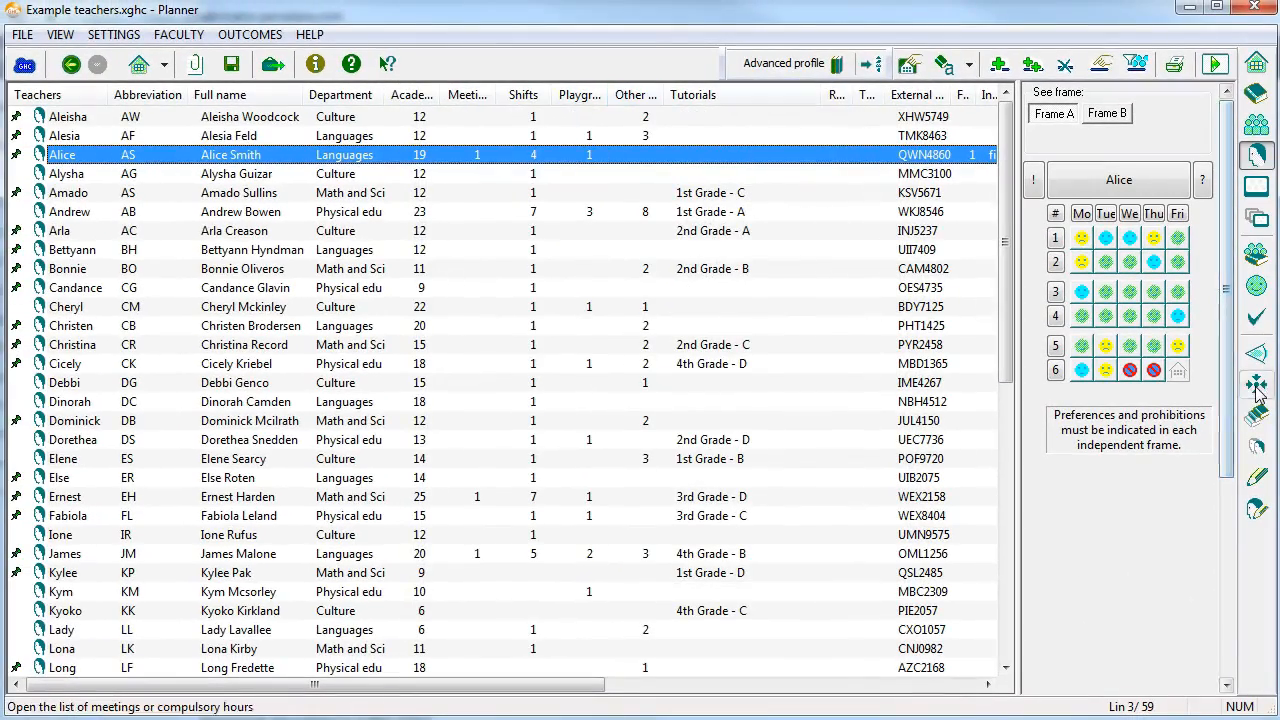
- In the properties of the Languages department meeting, count it as each teacher's daily lesson
{"action": "left_click", "coordinate": [1261, 390]}
{"action": "right_click", "coordinate": [98, 110]}
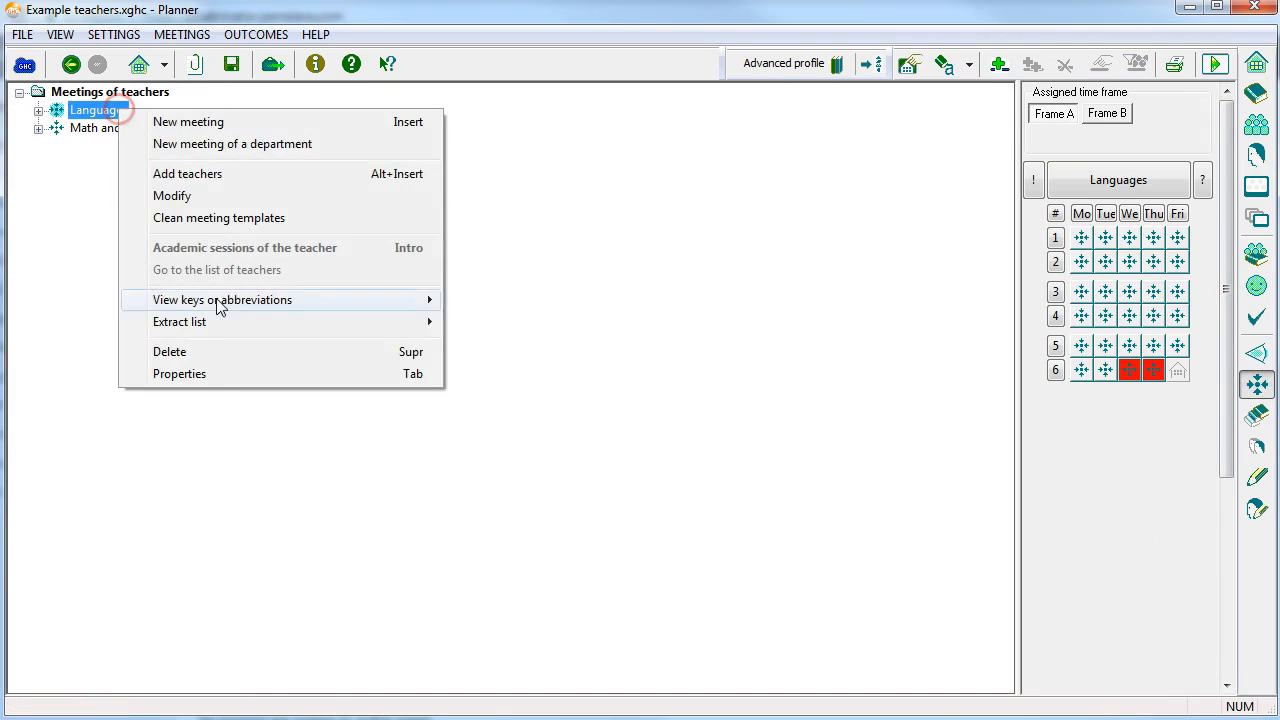
{"action": "left_click", "coordinate": [224, 376]}
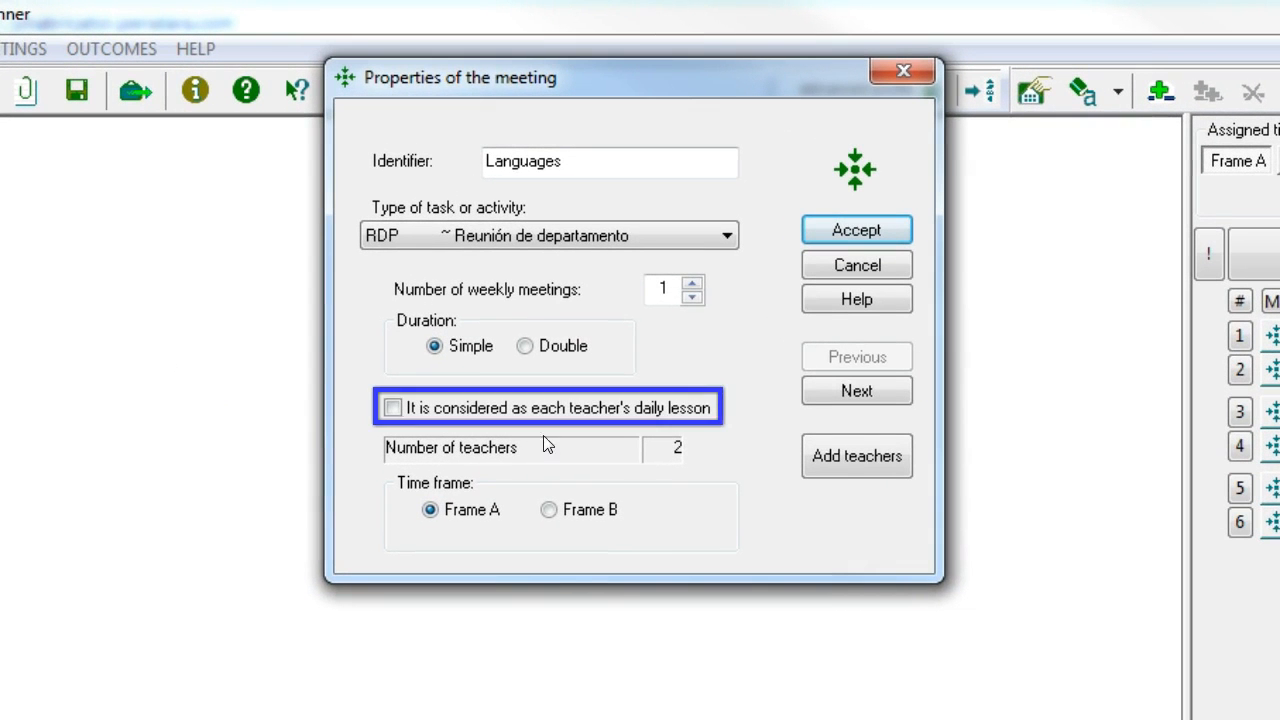
{"action": "left_click", "coordinate": [579, 412]}
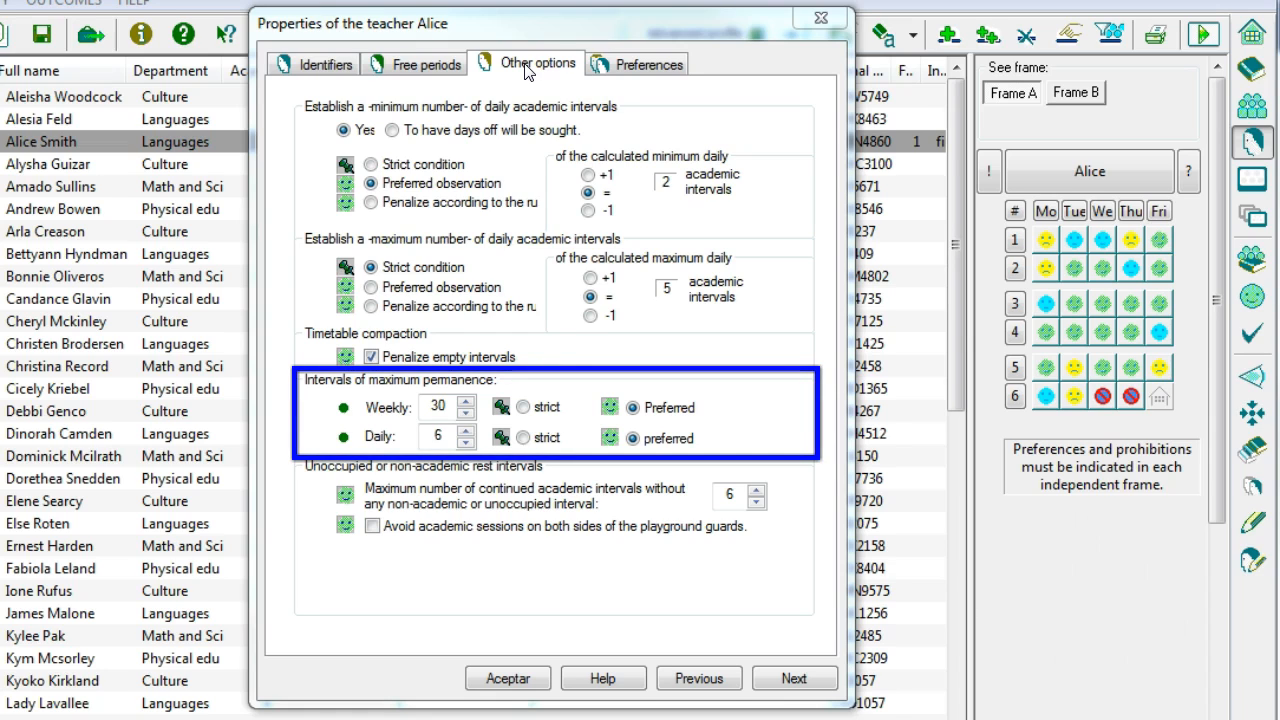
- Switch the teacher's weekly maximum permanence to strict and back to Preferred
{"action": "left_click", "coordinate": [541, 413]}
{"action": "left_click", "coordinate": [654, 412]}
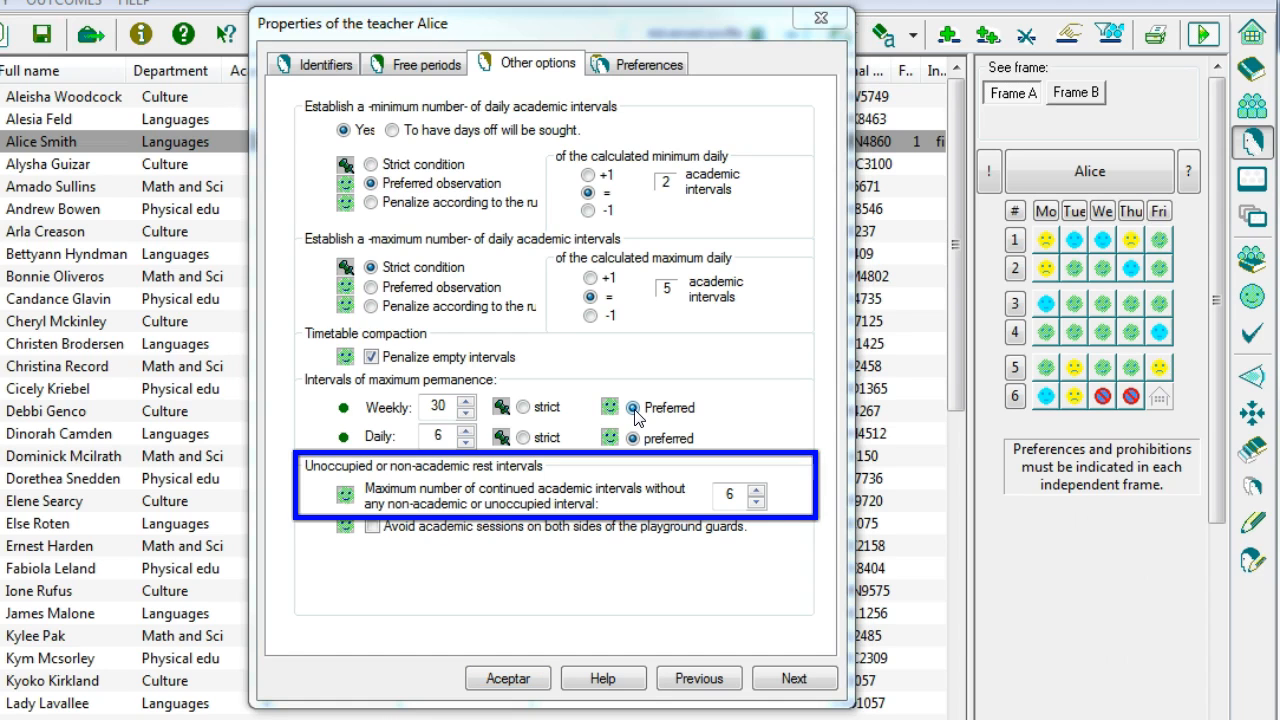
- Set the maximum number of continued academic intervals without rest to 3 and raise the teacher's priority level for the timetable election
{"action": "left_click", "coordinate": [757, 503]}
{"action": "left_click", "coordinate": [757, 503]}
{"action": "left_click", "coordinate": [757, 503]}
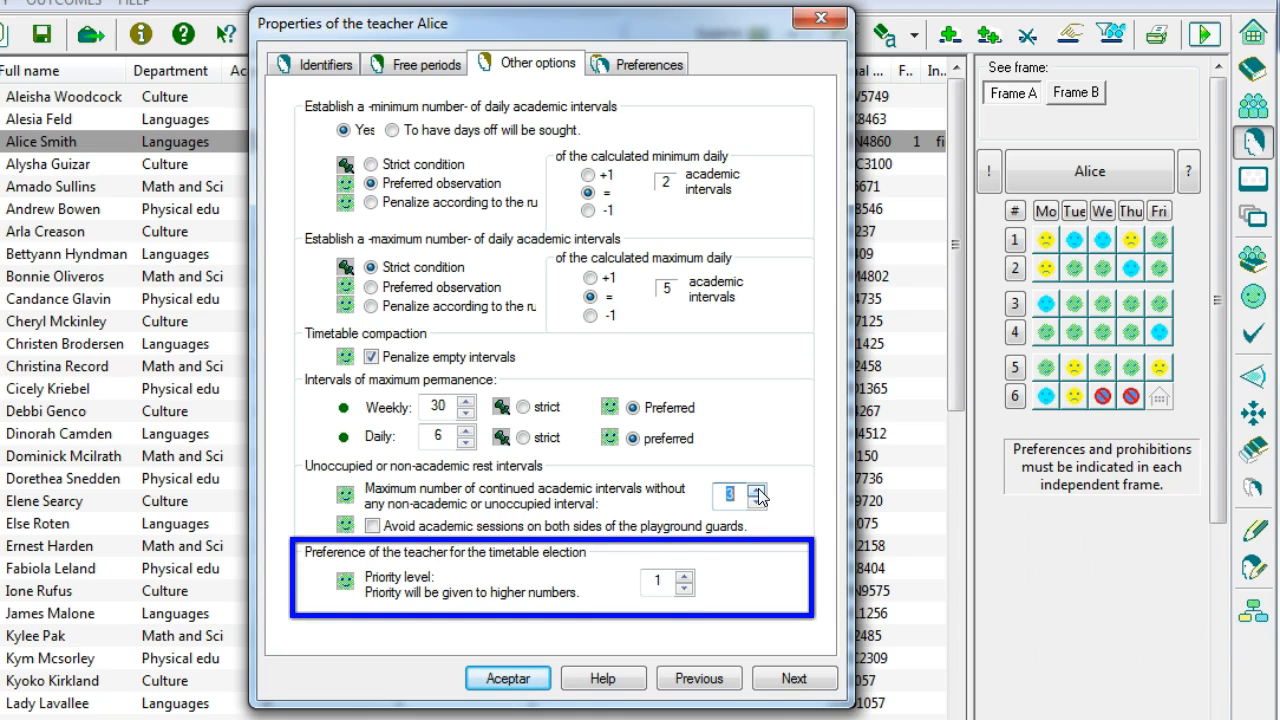
{"action": "left_click", "coordinate": [684, 577]}
{"action": "left_click", "coordinate": [684, 577]}
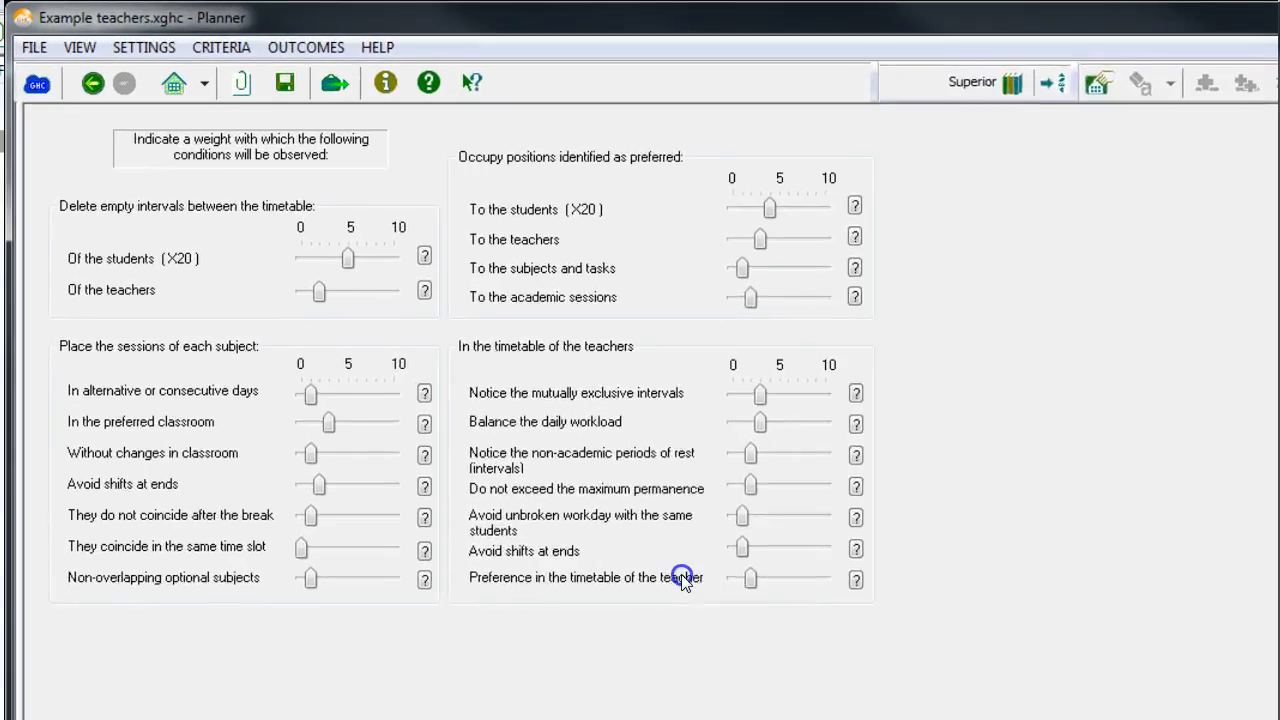